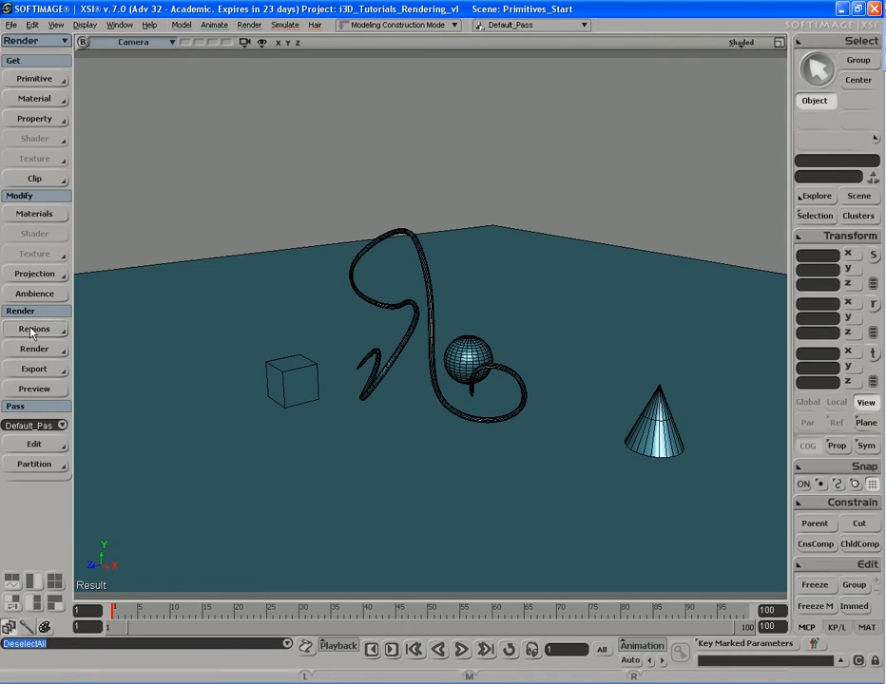
Open the render preview of the default pass, check its render source options and close it again.
left_click(55, 390)
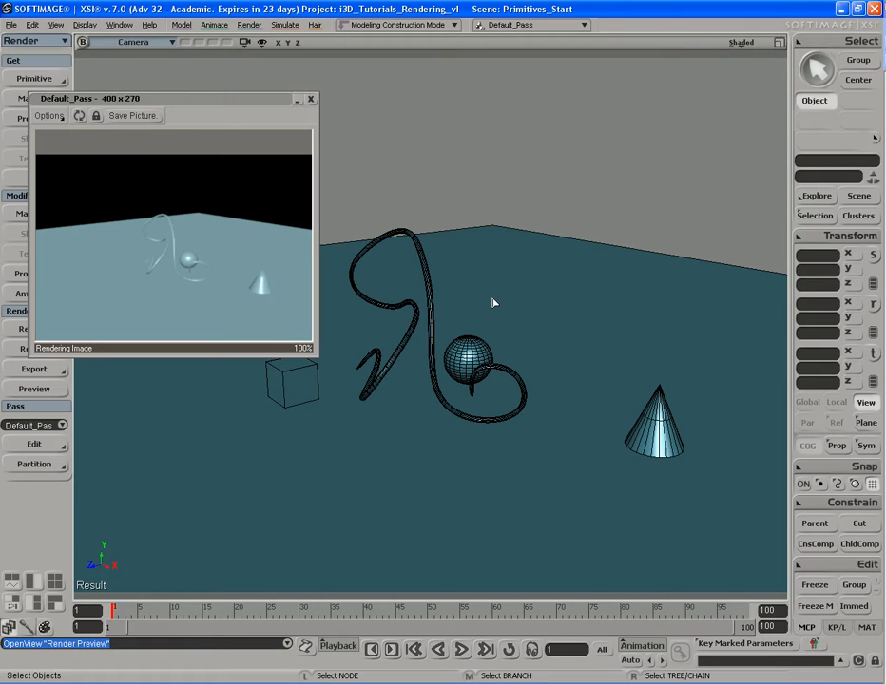
left_click_drag(186, 100, 245, 144)
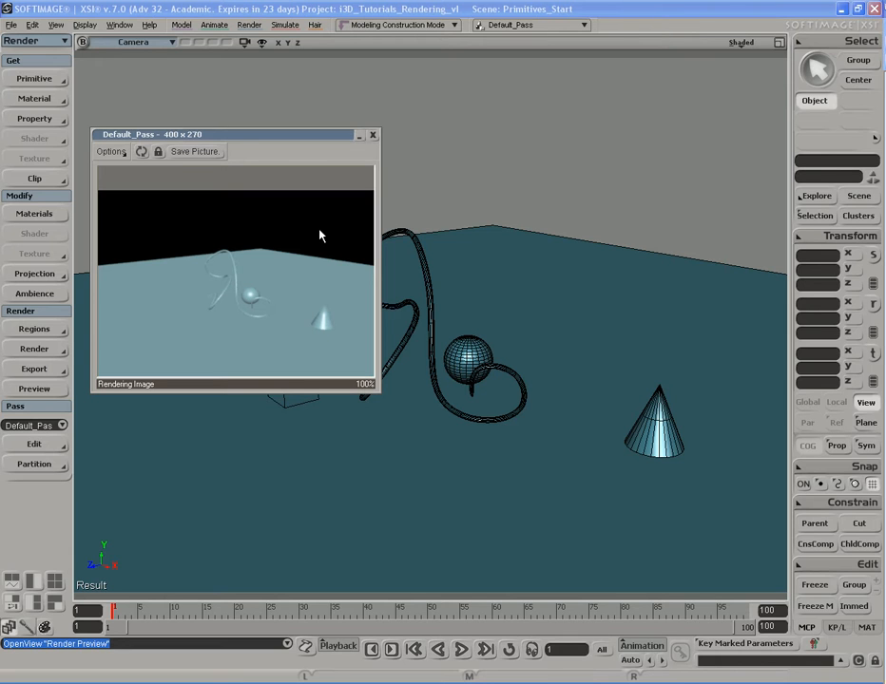
left_click(118, 153)
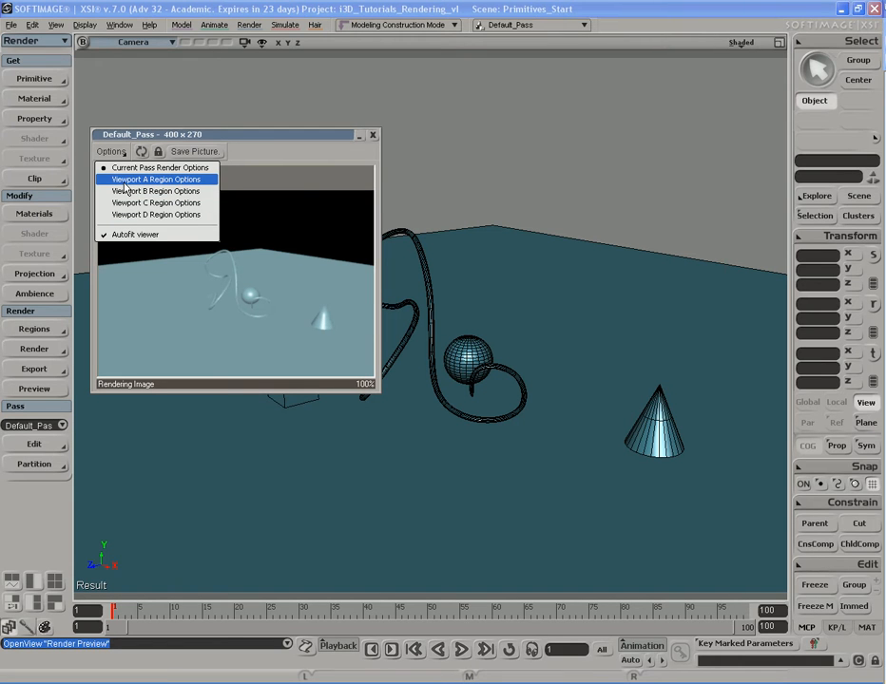
left_click(374, 136)
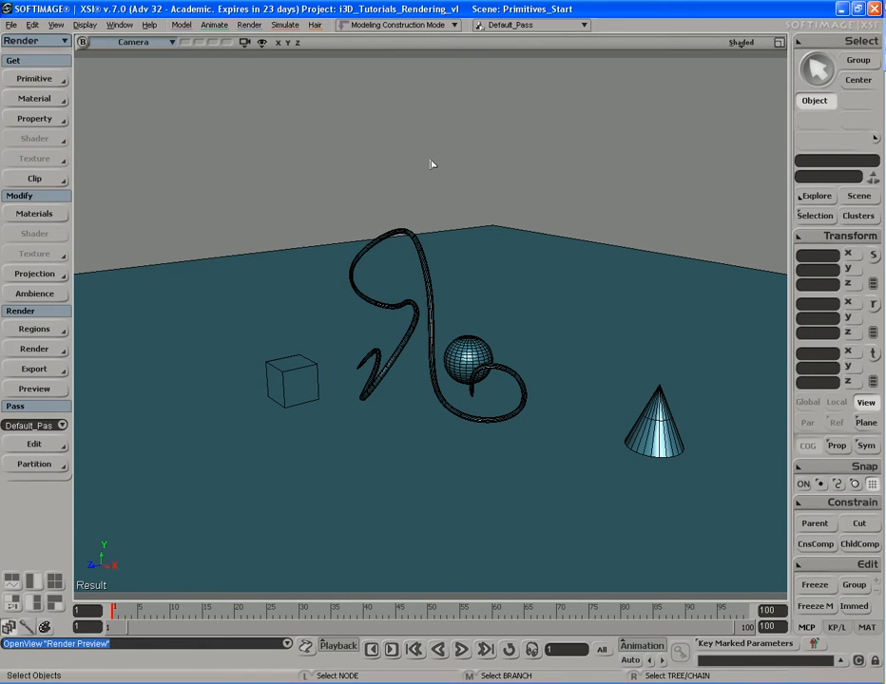
Switch to the four-viewport layout, make the upper viewports taller and draw a render region in each of the four viewports.
key("F12")
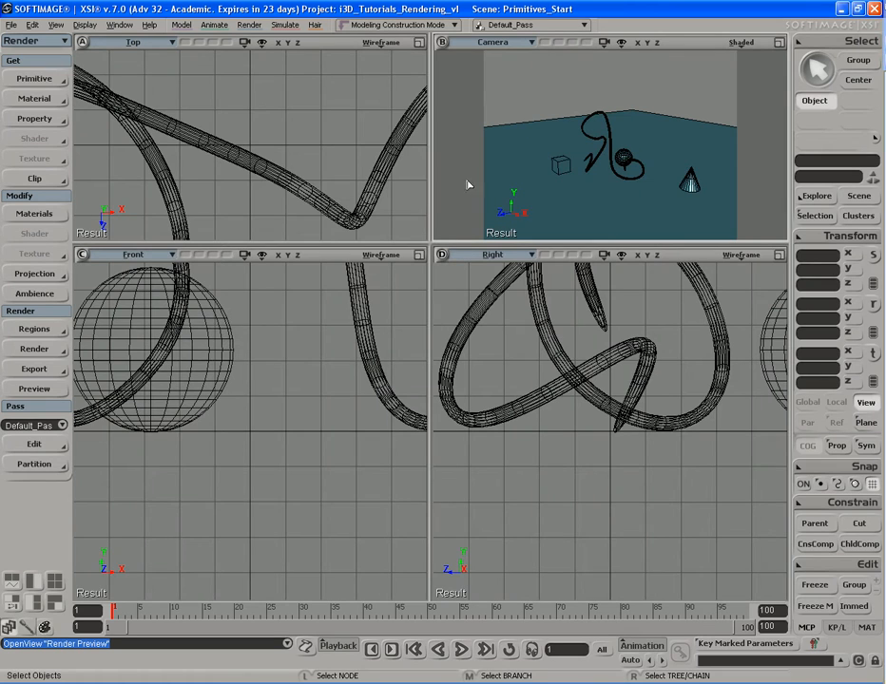
left_click_drag(430, 244, 461, 319)
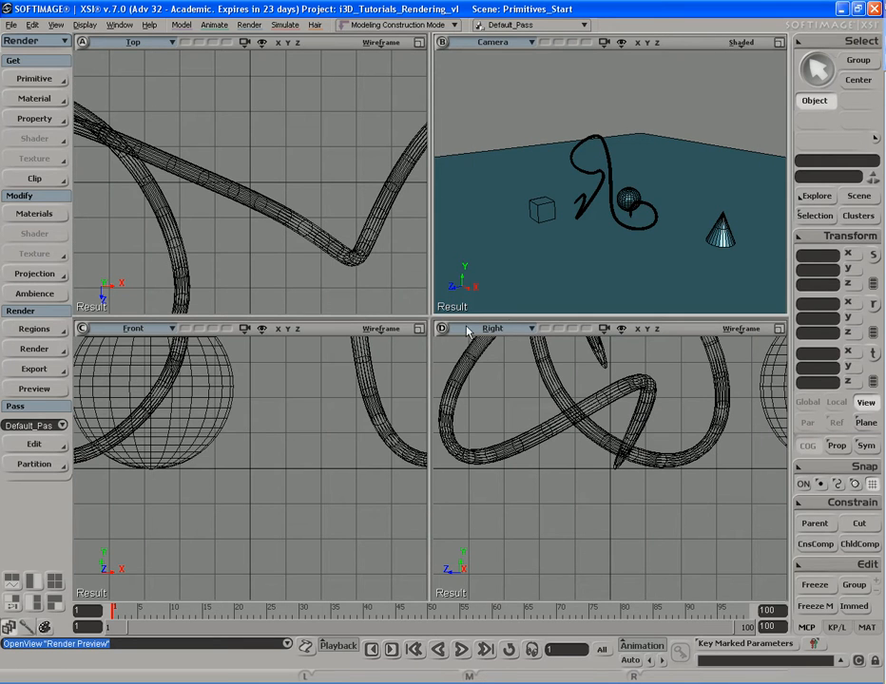
key("q")
mouse_move(95, 59)
left_mouse_down()
mouse_move(346, 275)
mouse_move(394, 297)
left_mouse_up()
left_click_drag(449, 60, 716, 288)
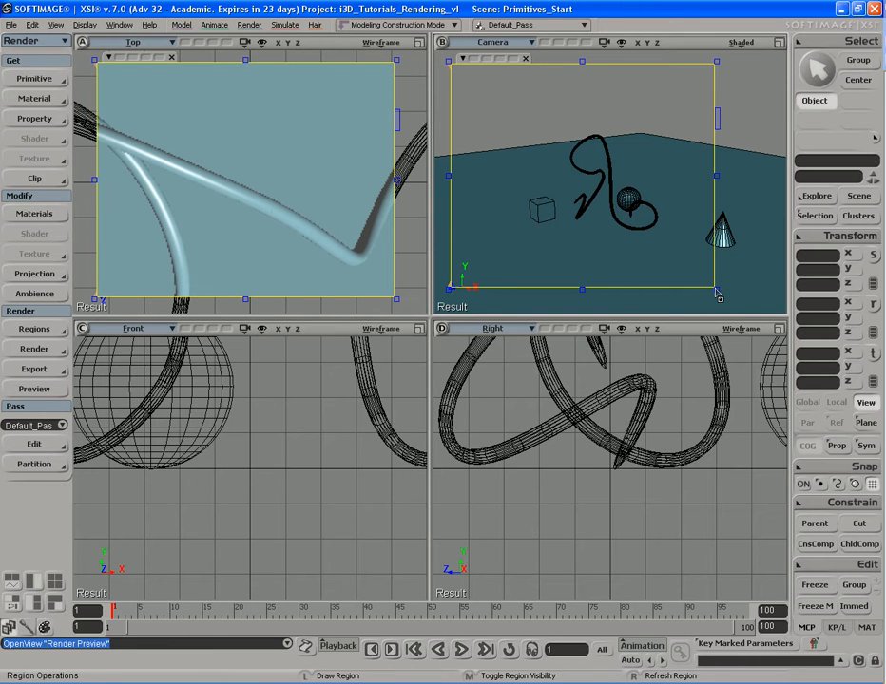
left_click_drag(92, 342, 373, 576)
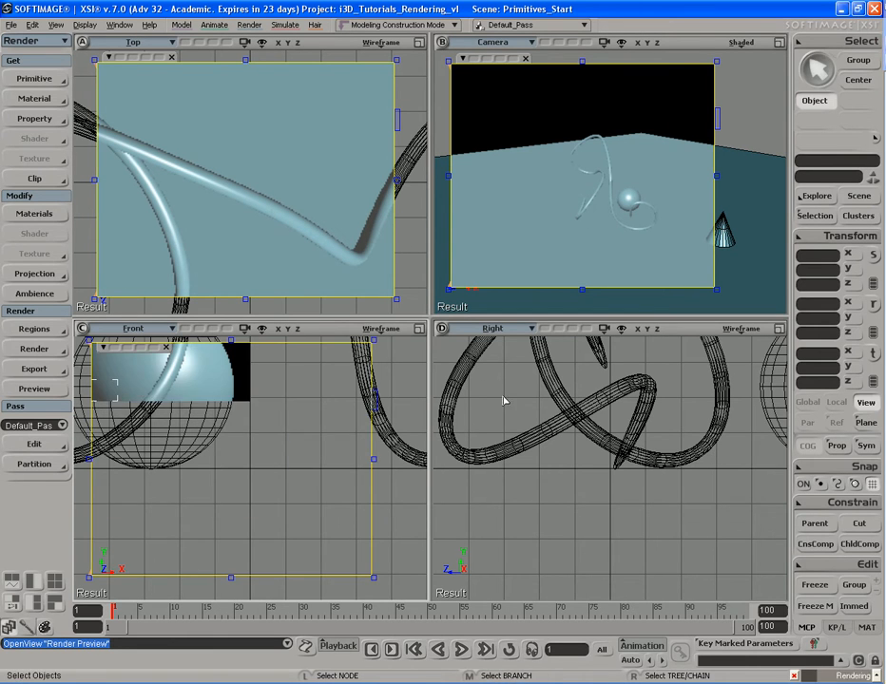
left_click_drag(447, 344, 775, 577)
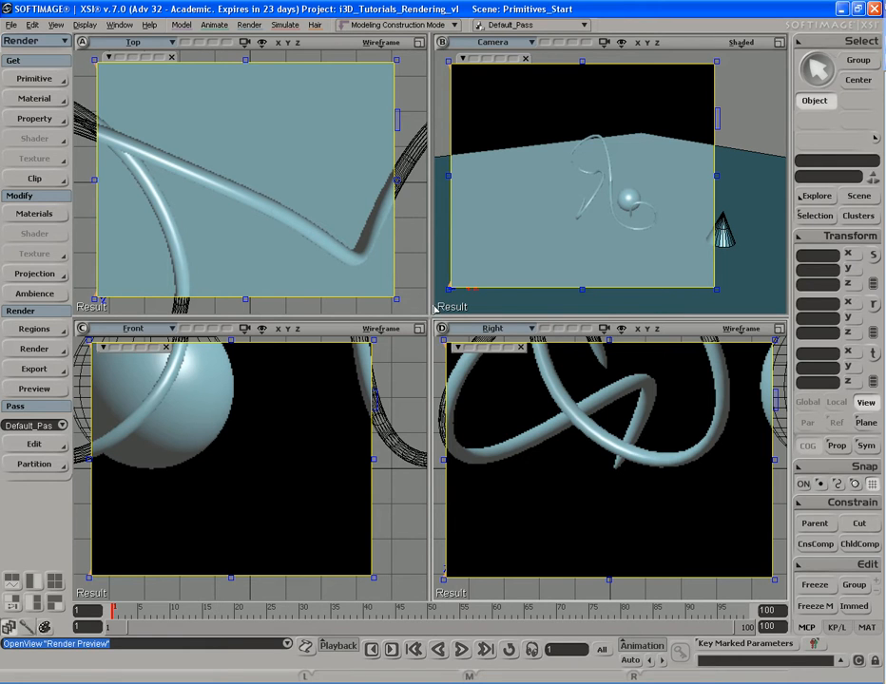
Hide the render regions in all four viewports and maximize the Camera view.
key("q")
middle_click(405, 385)
middle_click(493, 394)
middle_click(419, 243)
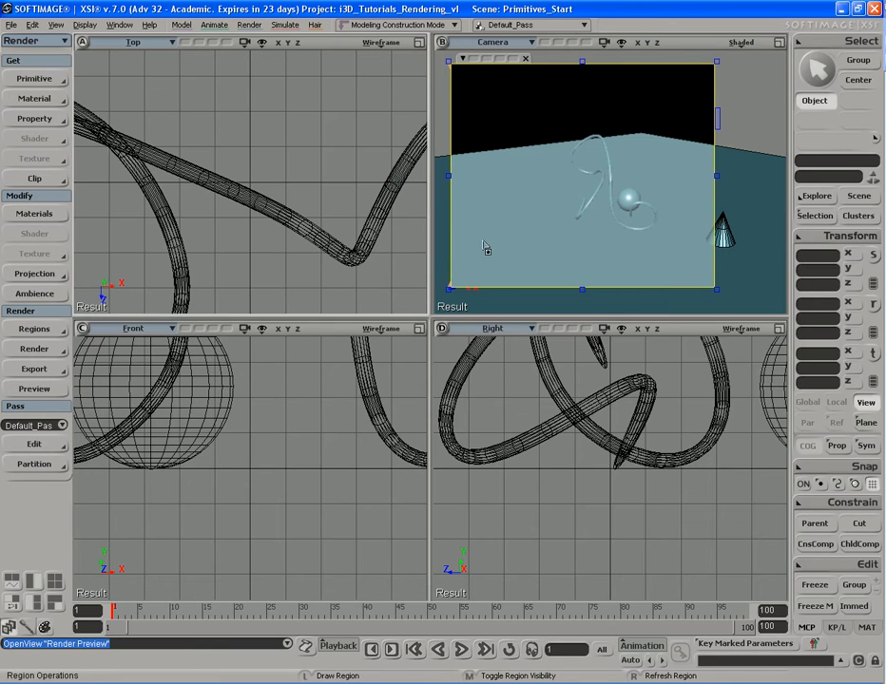
middle_click(498, 244)
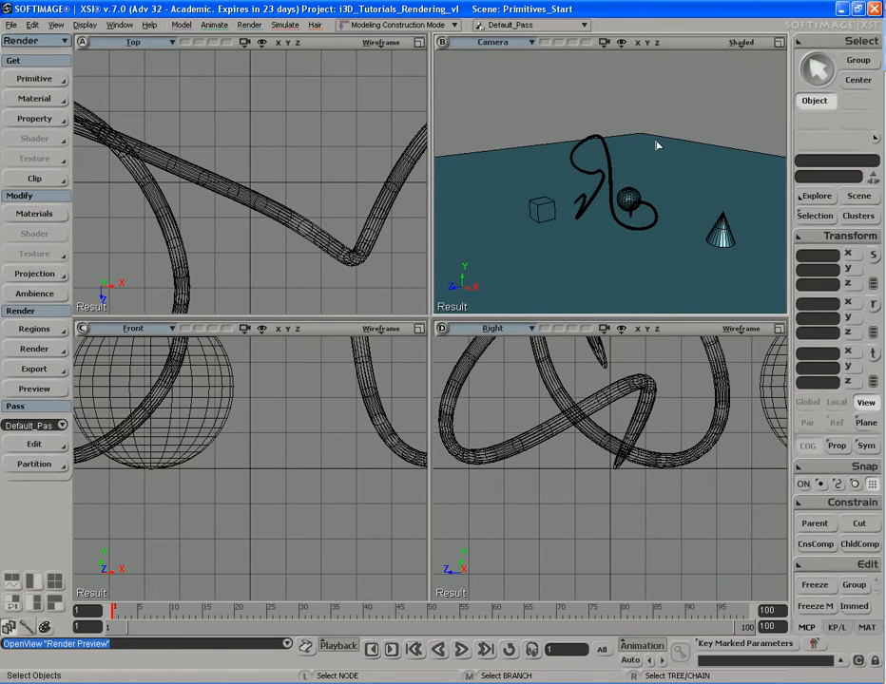
key("F12")
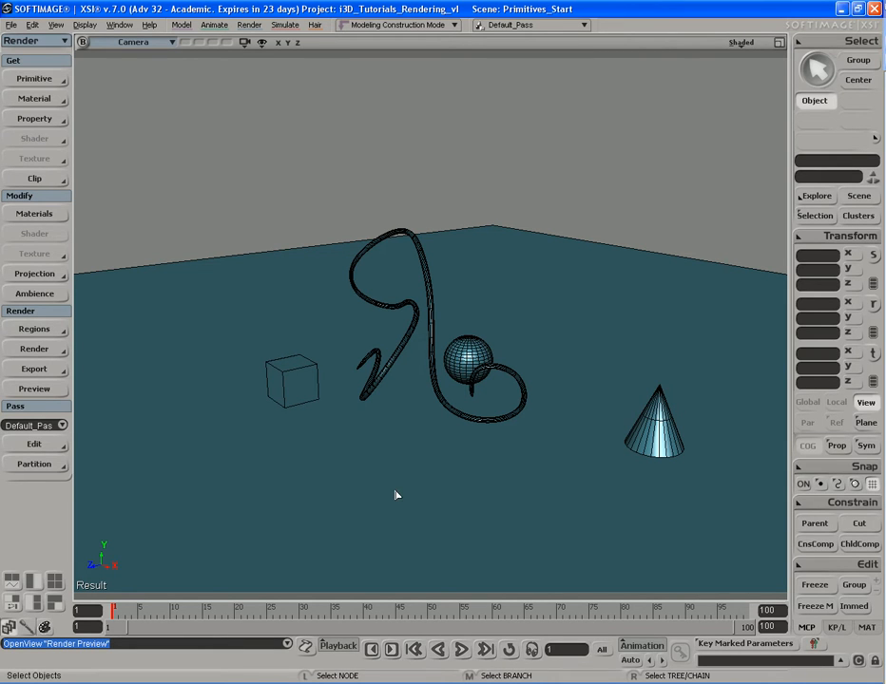
Reopen the render preview and render it with the Viewport A region options, followed by the Viewport B region options.
left_click(38, 389)
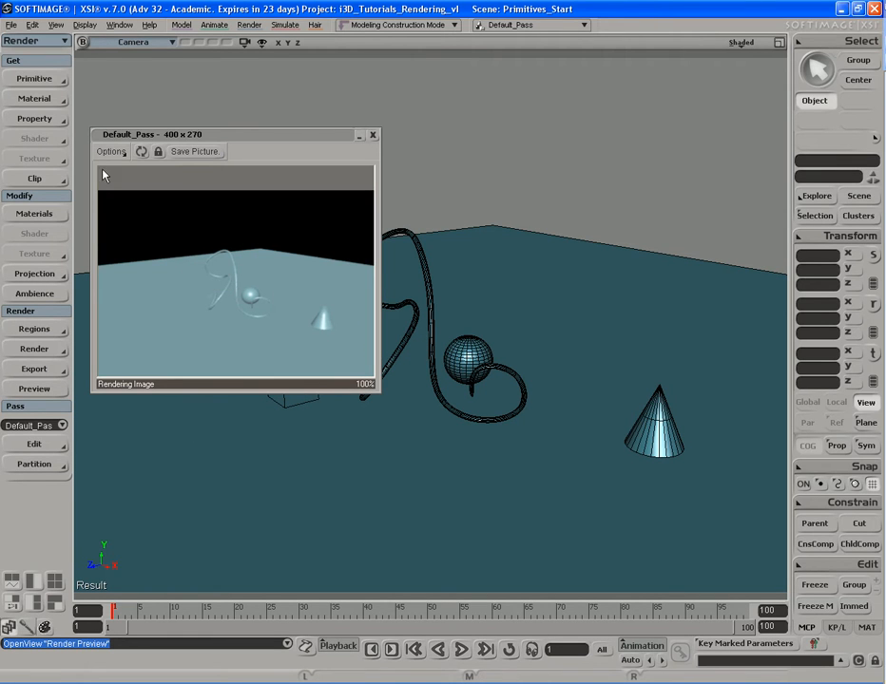
left_click(110, 152)
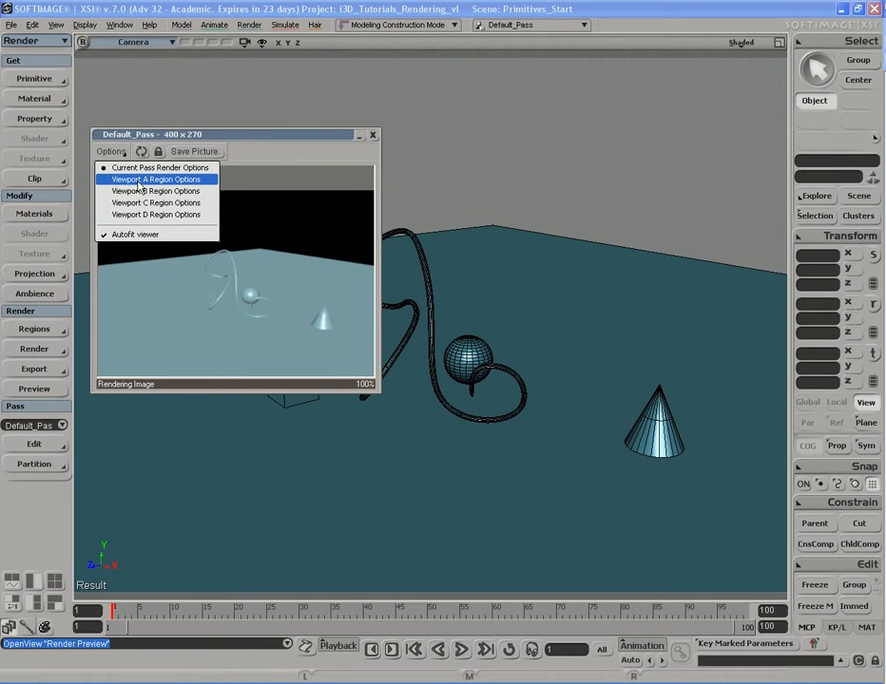
left_click(134, 181)
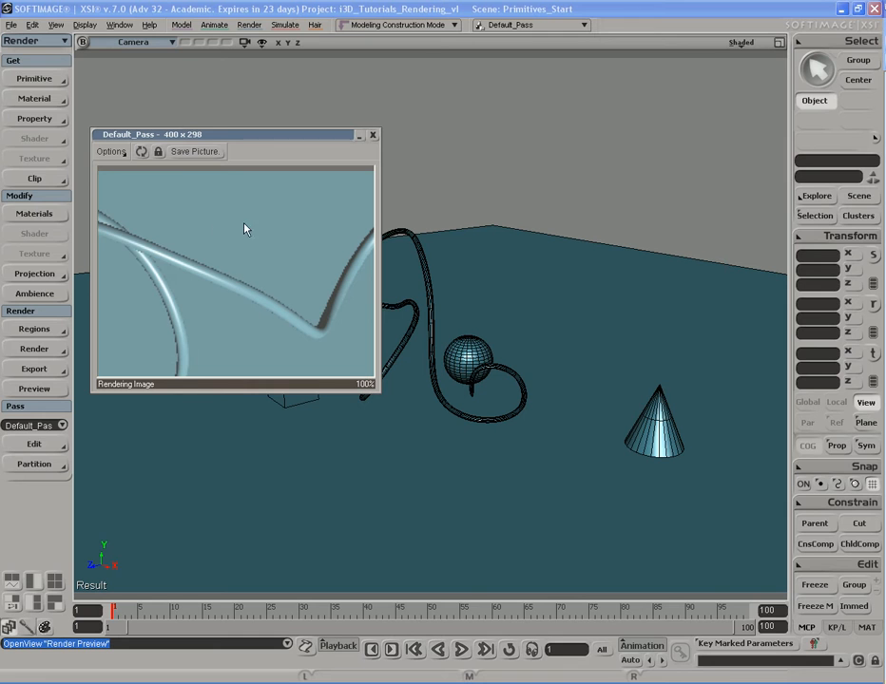
left_click(113, 152)
left_click(133, 164)
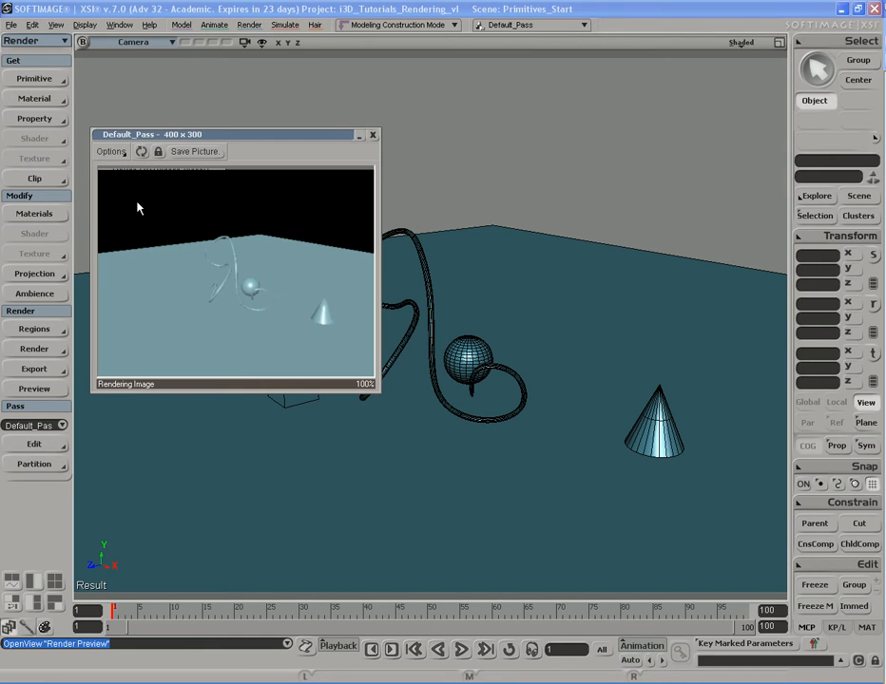
Render the preview with the Viewport C and Viewport D region options, and return it to Current Pass Render Options.
left_click(112, 152)
left_click(144, 202)
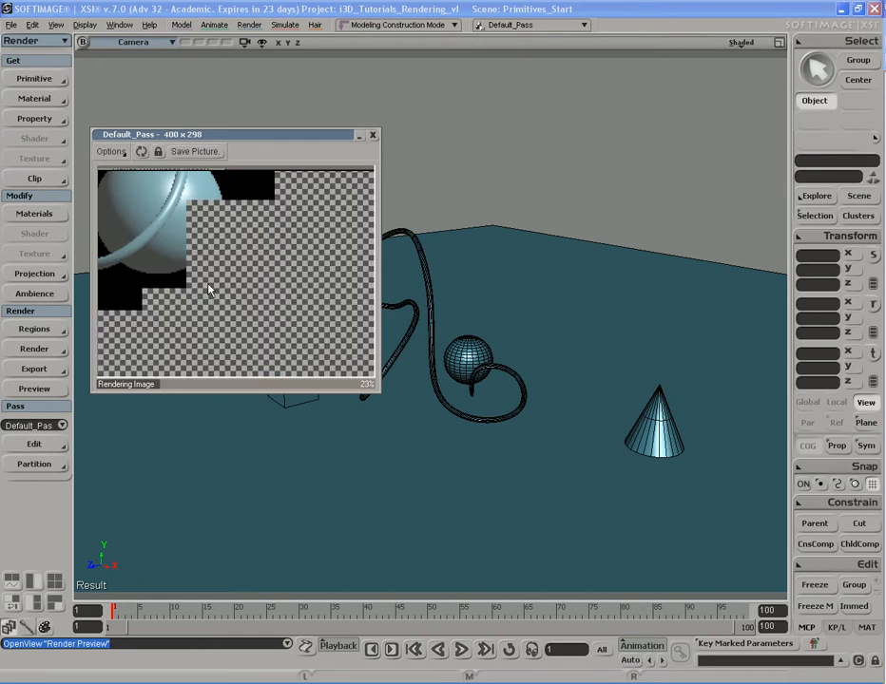
left_click(113, 152)
left_click(168, 218)
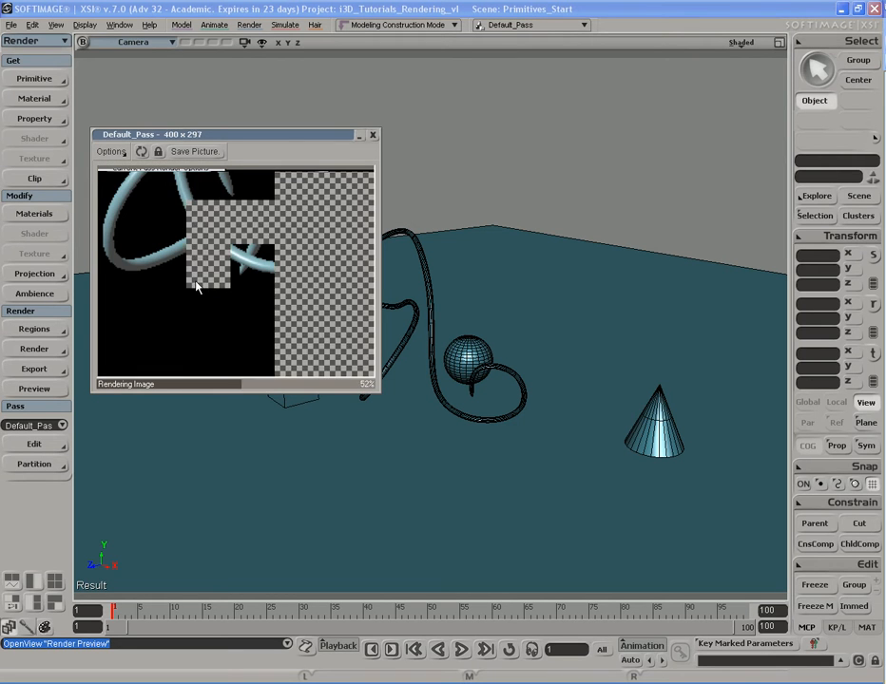
left_click(112, 152)
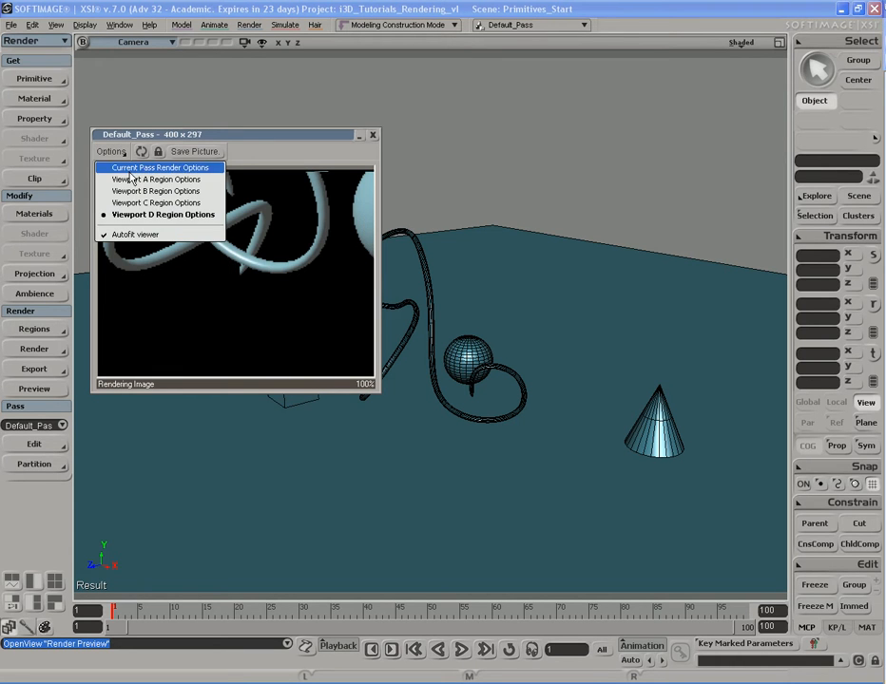
left_click(130, 170)
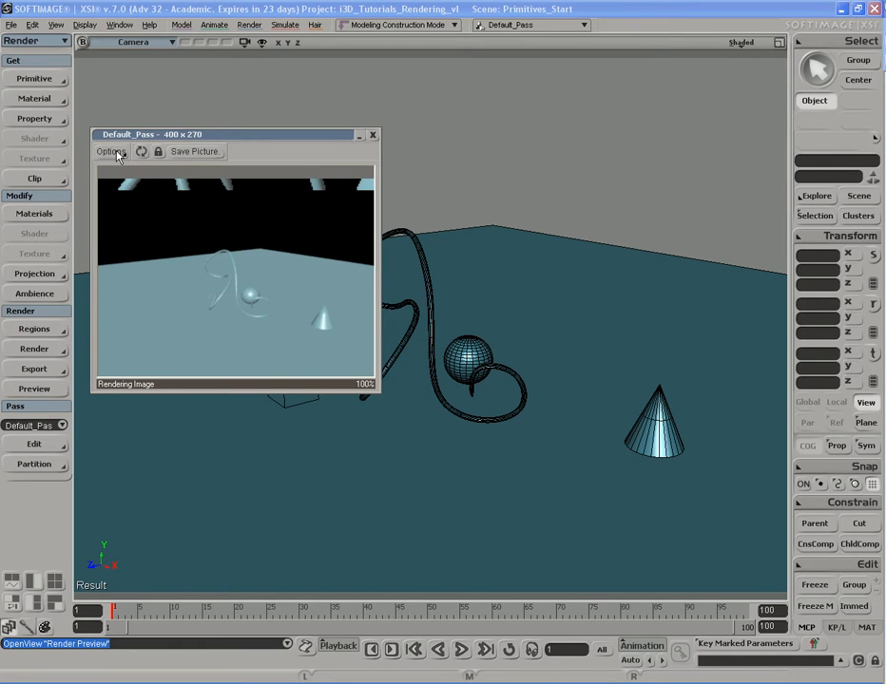
Turn off Autofit viewer, enlarge the render preview window and refresh the render.
left_click(113, 152)
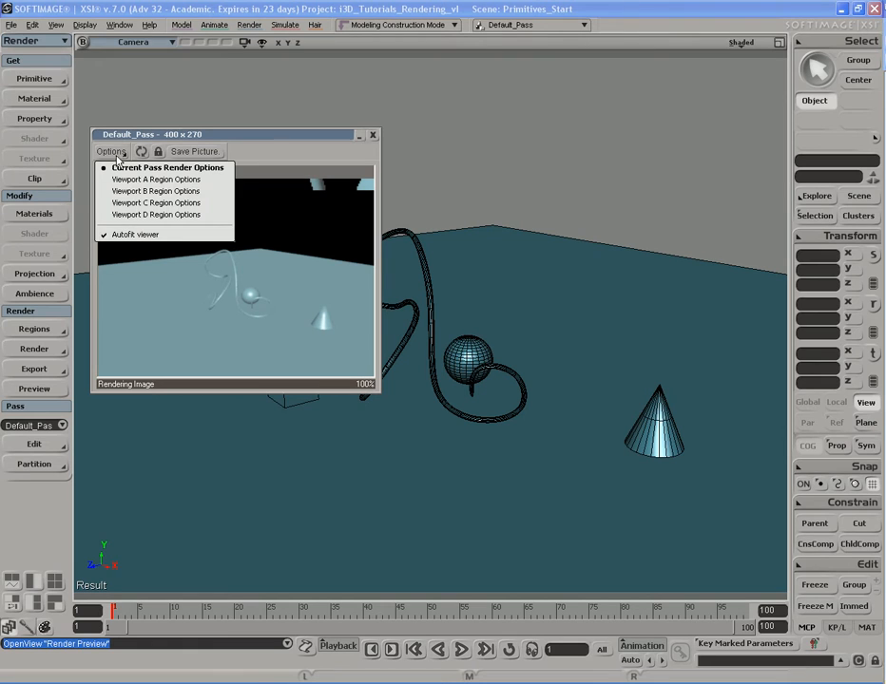
left_click(123, 235)
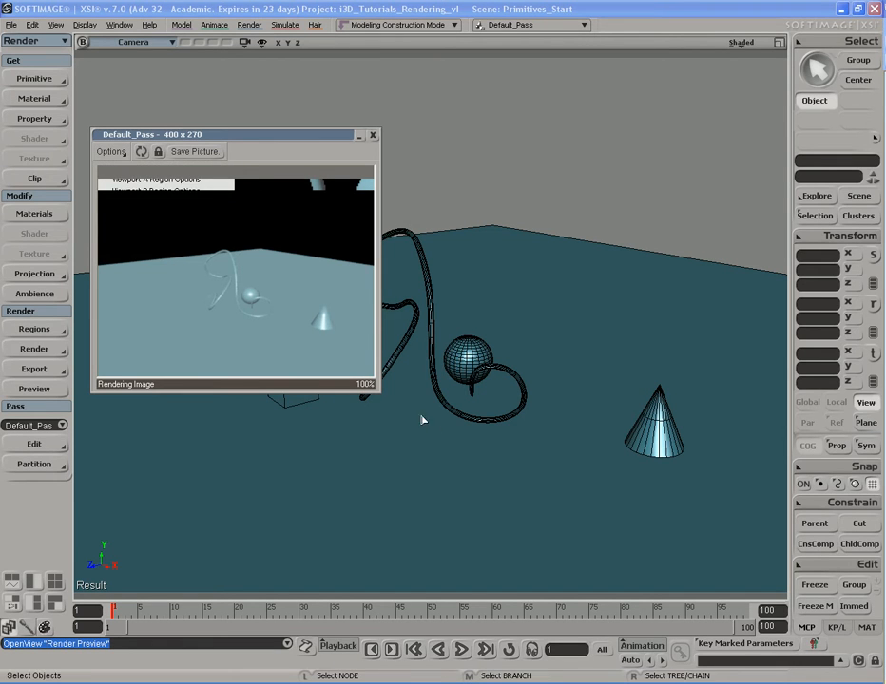
left_click_drag(379, 390, 541, 487)
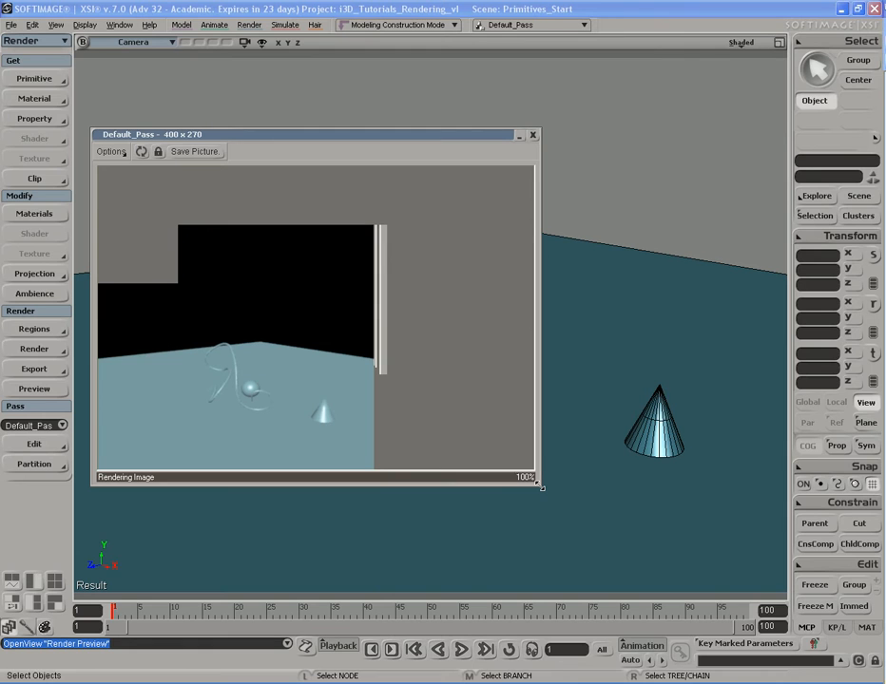
left_click(143, 154)
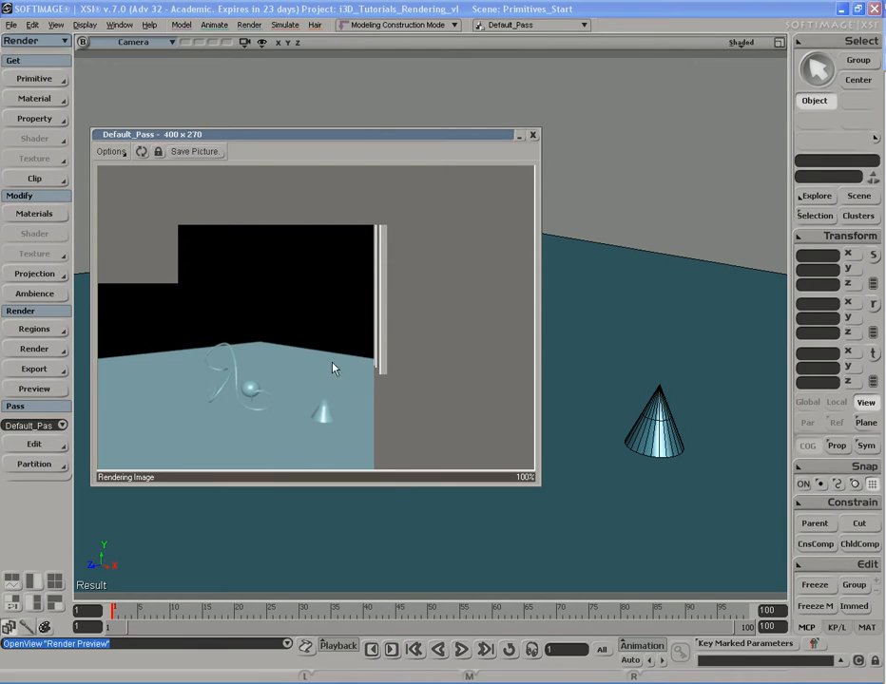
Turn Autofit viewer back on, refresh the preview render and reposition the preview window.
left_click(114, 152)
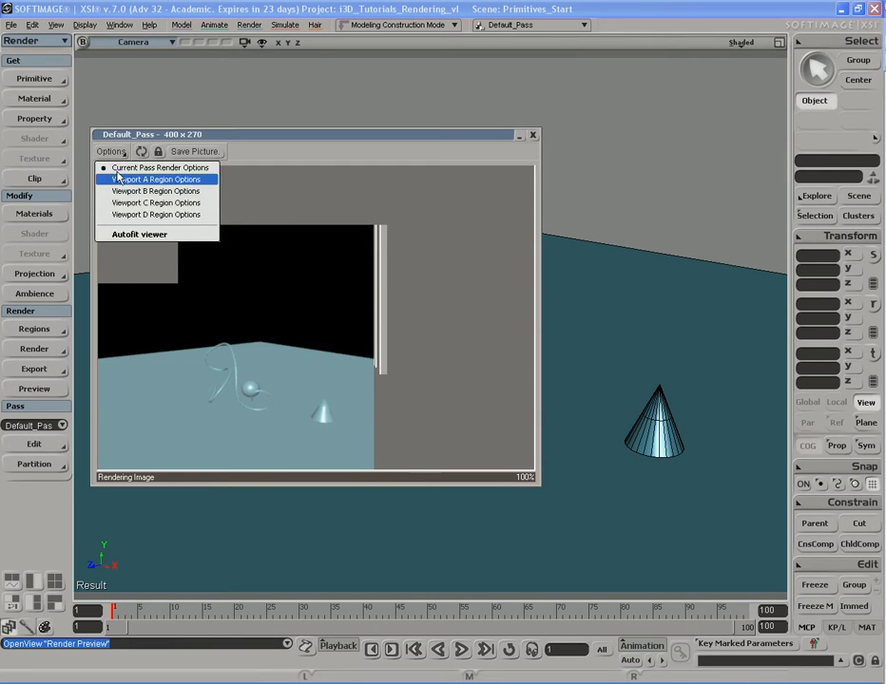
left_click(130, 234)
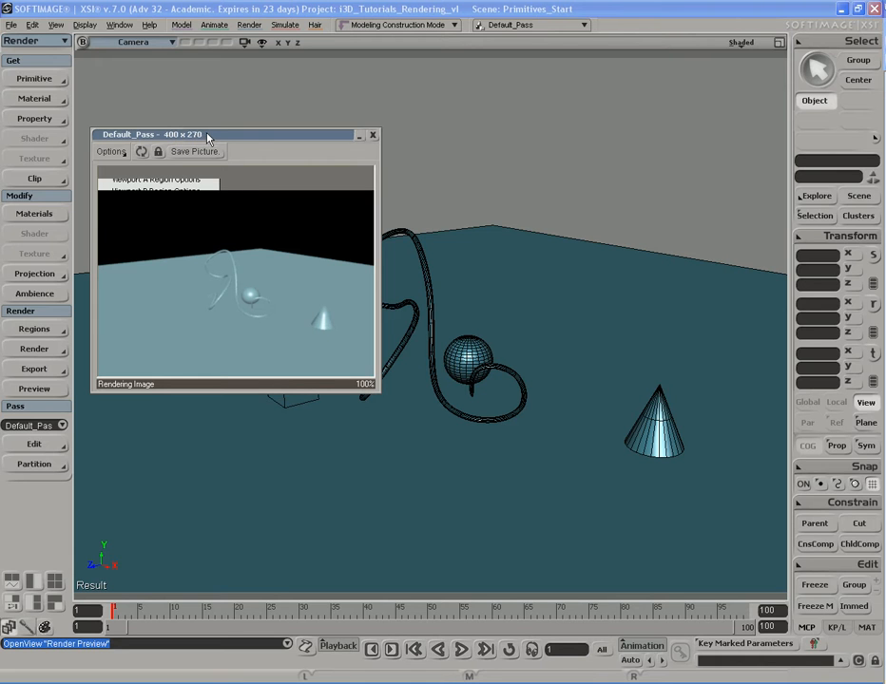
left_click(142, 152)
left_click_drag(247, 140, 293, 117)
Orbit the Camera view around the primitives several times to check how the render preview updates.
key("s")
right_click_drag(564, 369, 556, 354)
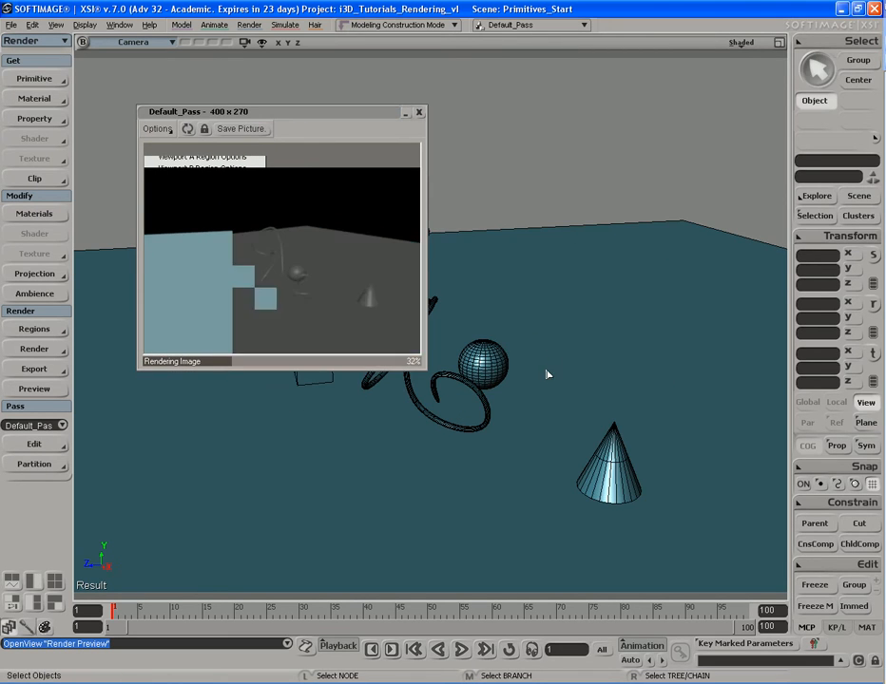
key("s")
right_click_drag(518, 403, 521, 397)
key("s")
right_click_drag(524, 350, 533, 396)
key("s")
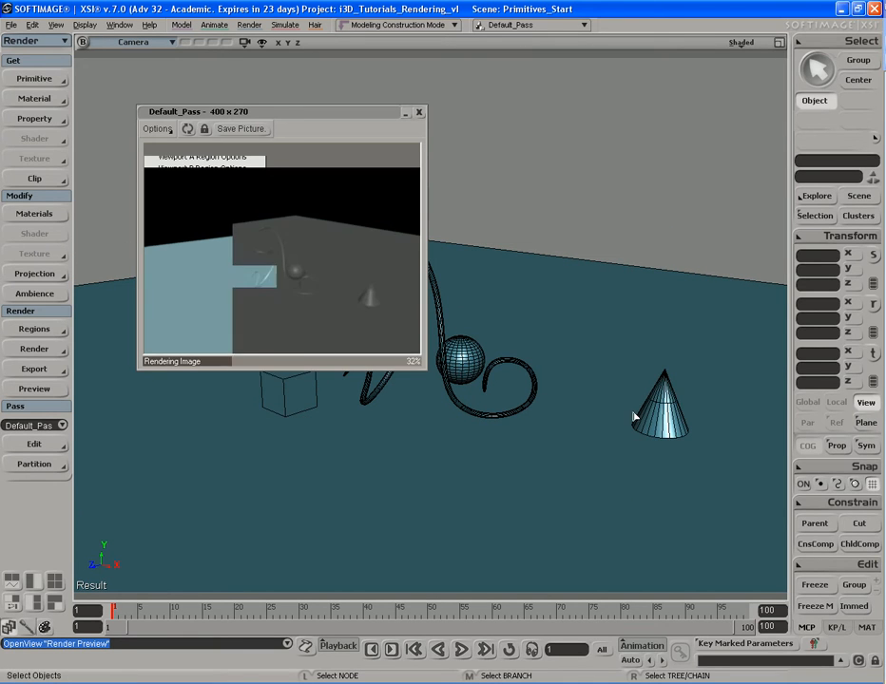
Move the cone up to a Y position of about 5.57, undo the move and return to object selection.
left_click(671, 419)
key("v")
middle_click_drag(615, 486, 617, 468)
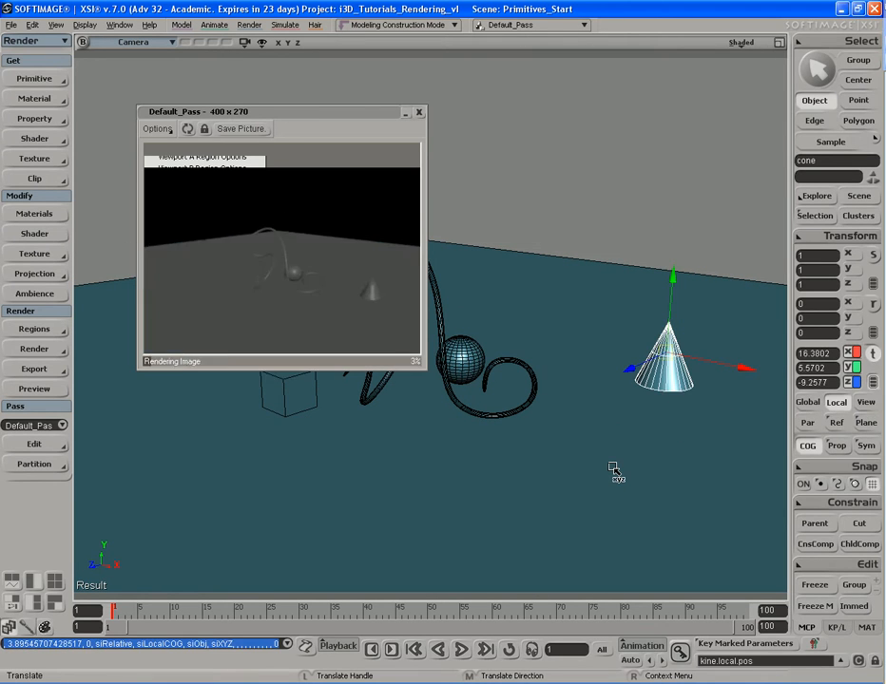
key("ctrl+z")
key("space")
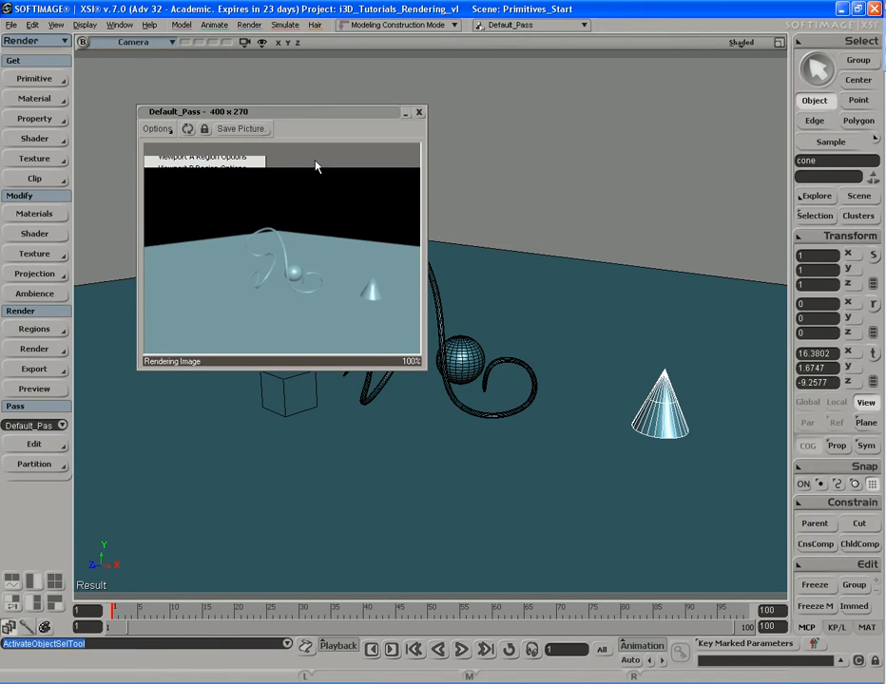
Lock the render preview against automatic updates and move its window away from the objects.
left_click(203, 131)
left_click_drag(318, 114, 267, 109)
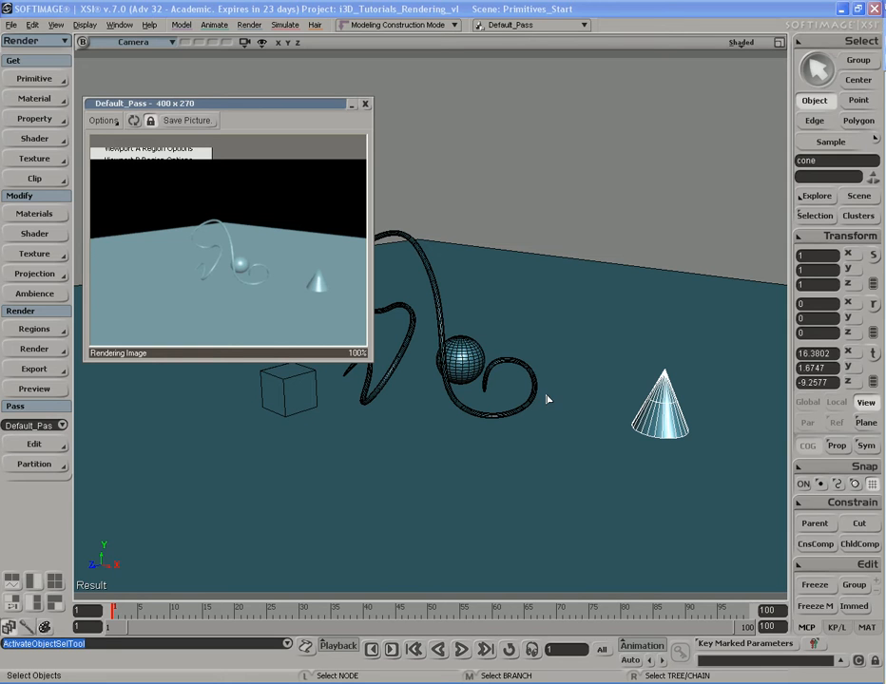
Set the diffuse color of the cone's Scene_Material Phong shader to an orange-brown of R 0.690, G 0.408, B 0.243 and close the Render Tree.
left_click(666, 407)
key("7")
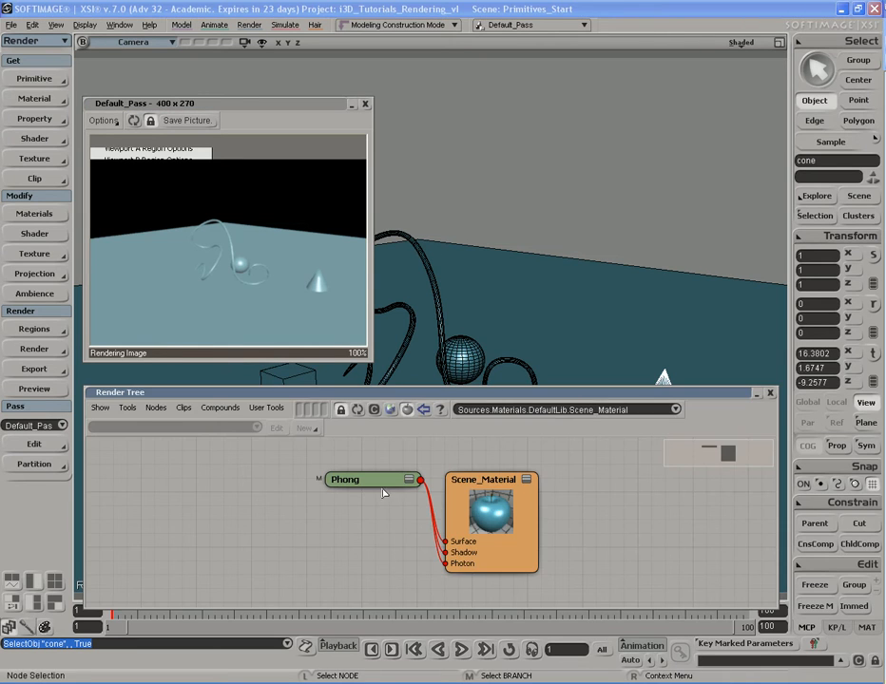
double_click(394, 479)
left_click(658, 218)
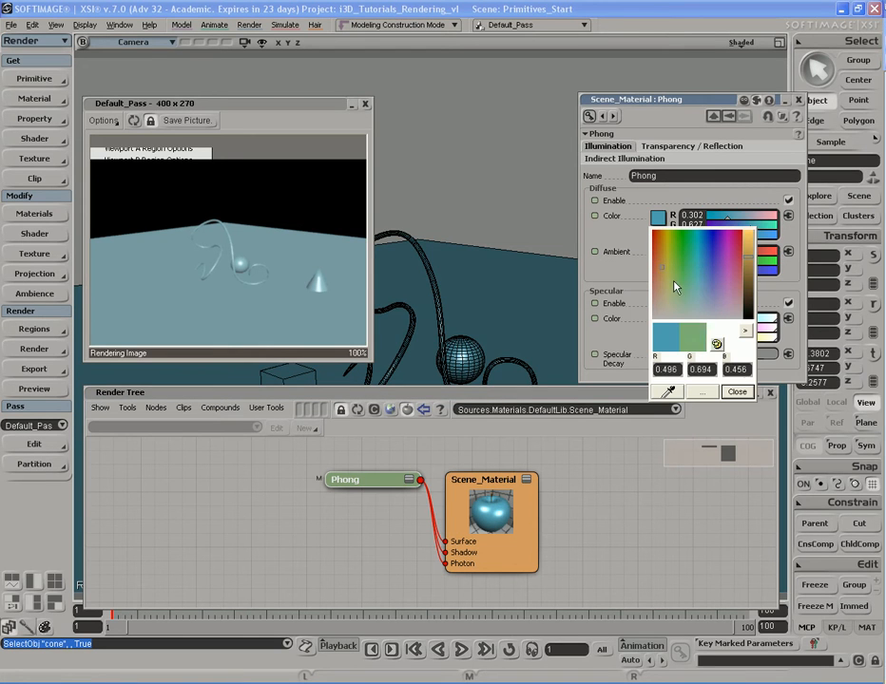
left_click(684, 289)
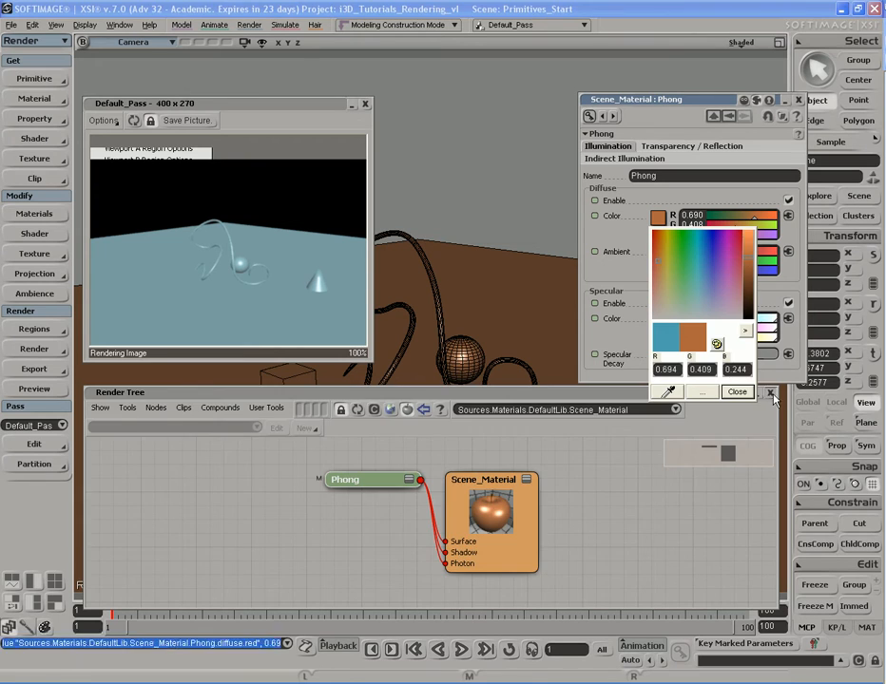
left_click(770, 392)
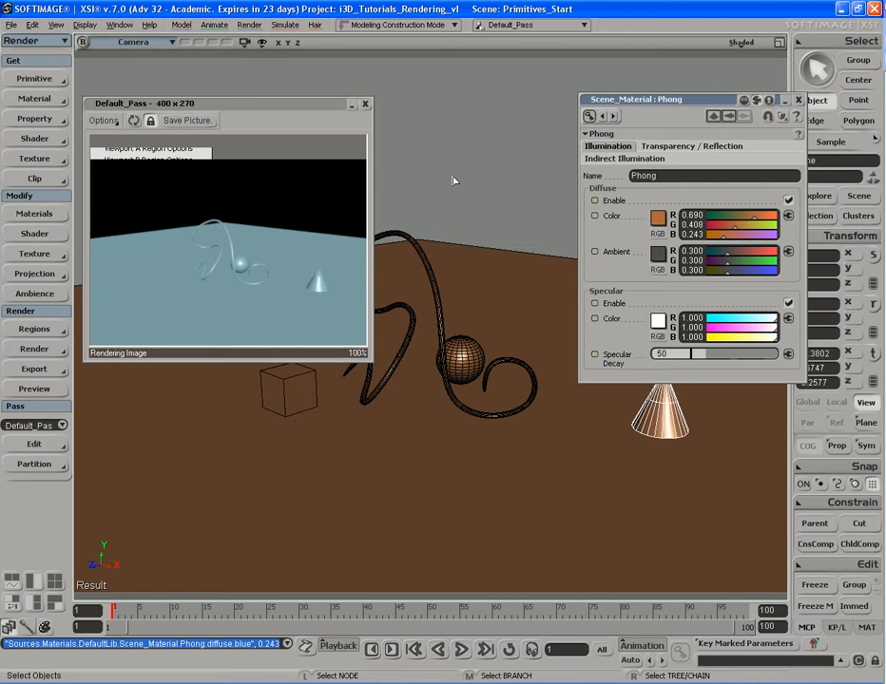
Set the Phong shader's diffuse color to a green of R 0.424, G 0.686, B 0.349 and unlock the render preview.
left_click(658, 218)
mouse_move(684, 280)
left_mouse_down()
mouse_move(677, 285)
mouse_move(680, 279)
left_mouse_up()
left_click(739, 391)
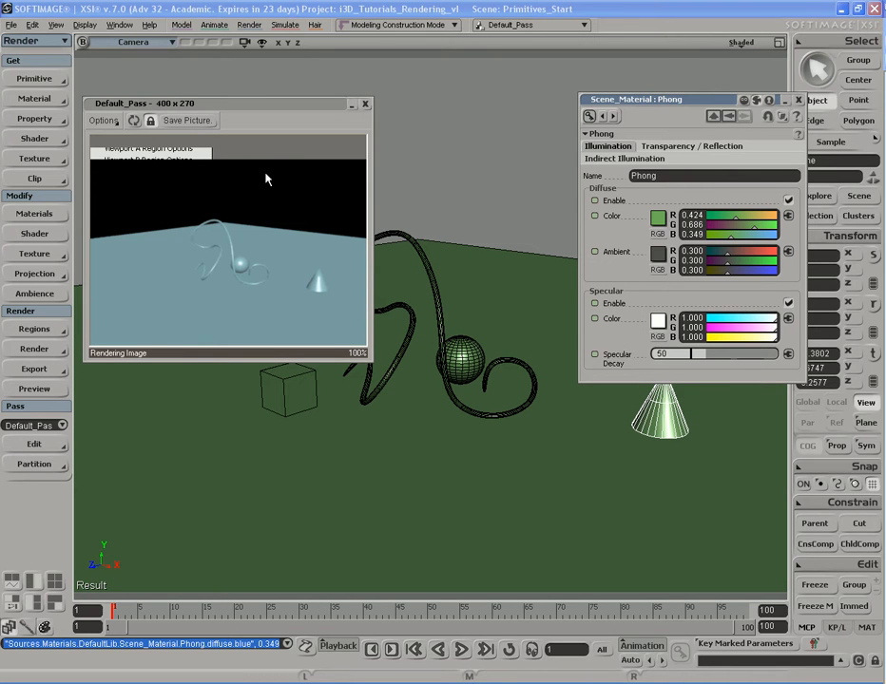
left_click(150, 121)
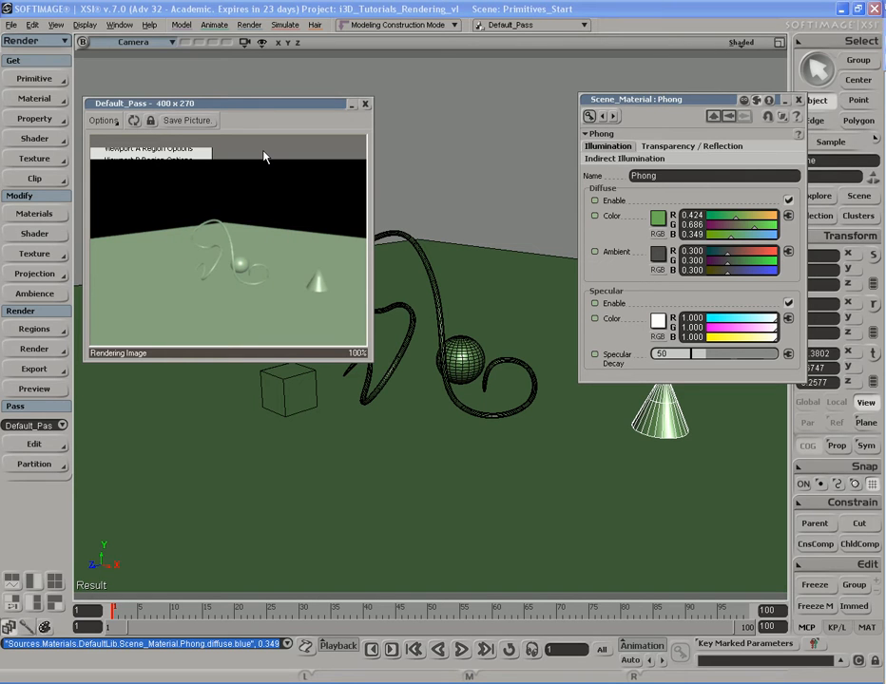
Try a tan diffuse color on the Phong shader, then settle on a green of R 0.400, G 0.682, B 0.431.
left_click(658, 217)
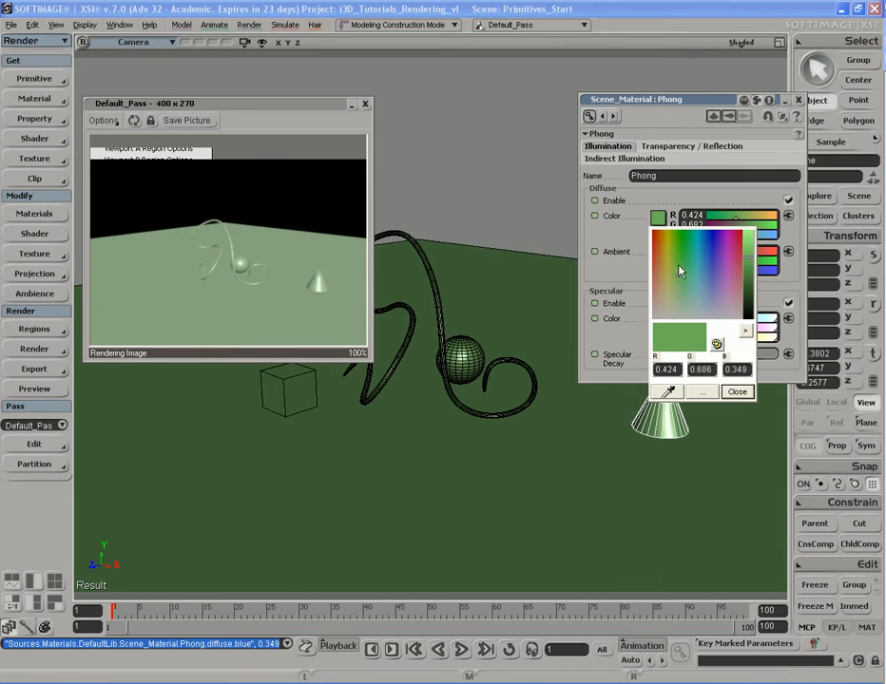
left_click(668, 287)
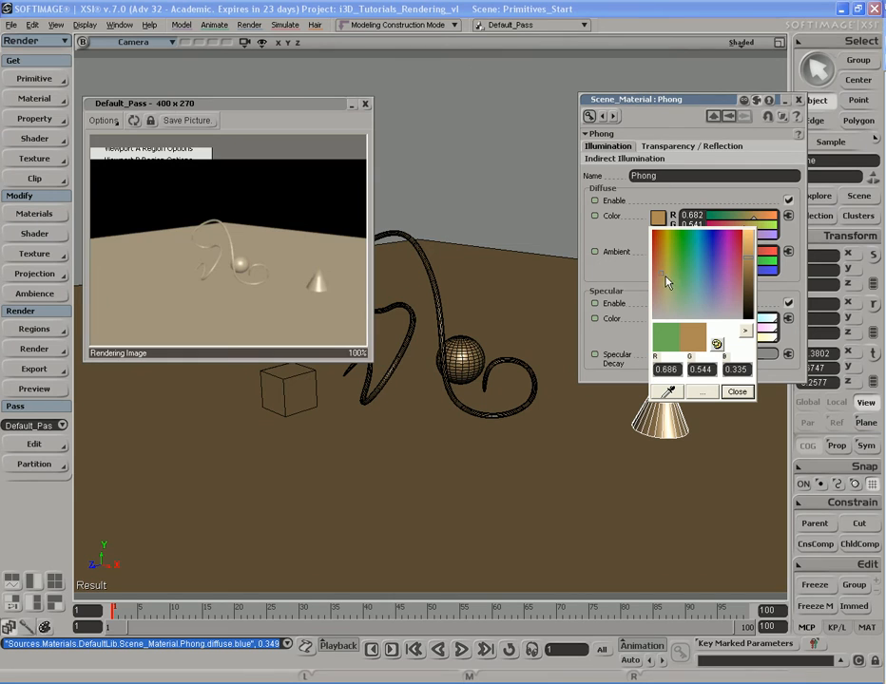
left_click(686, 289)
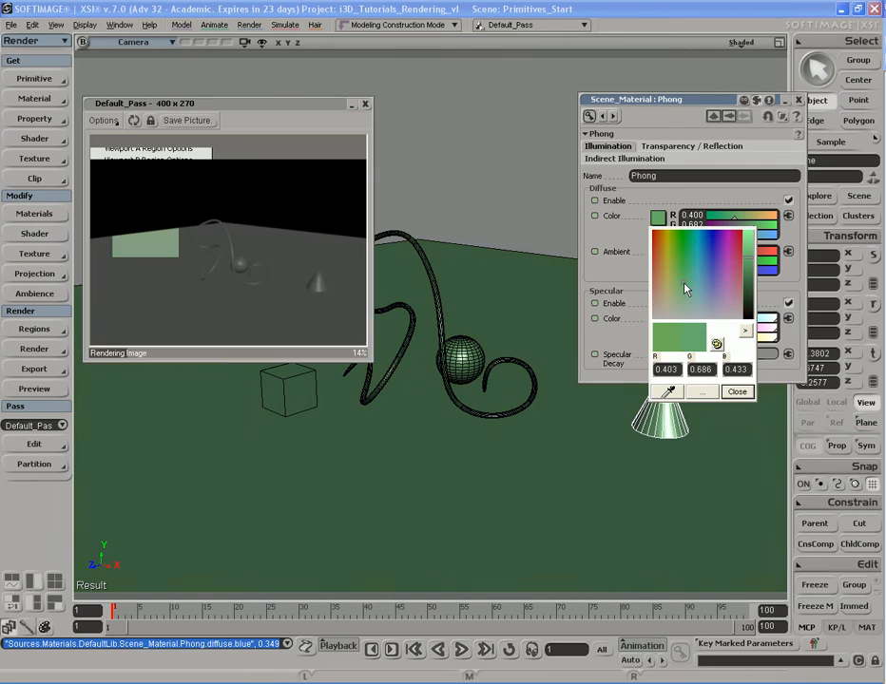
left_click(736, 391)
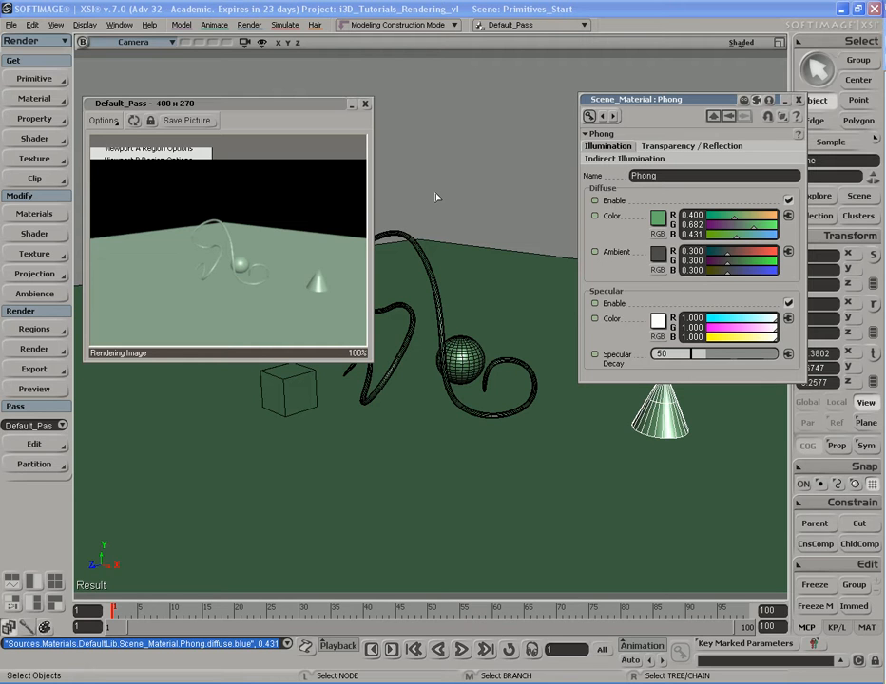
Open the file selection for saving the render preview picture and cancel it without saving.
left_click(189, 121)
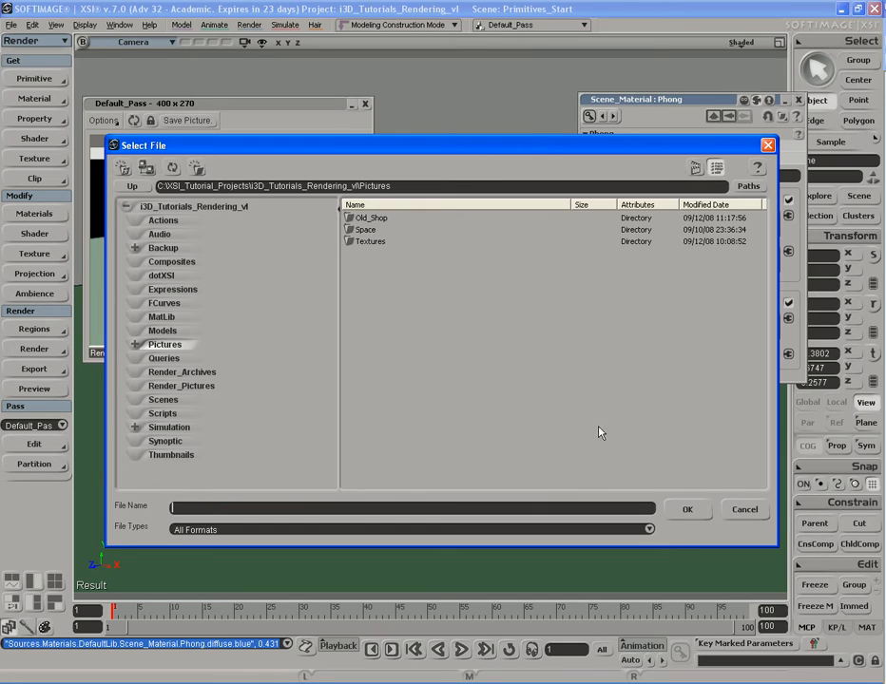
left_click(744, 510)
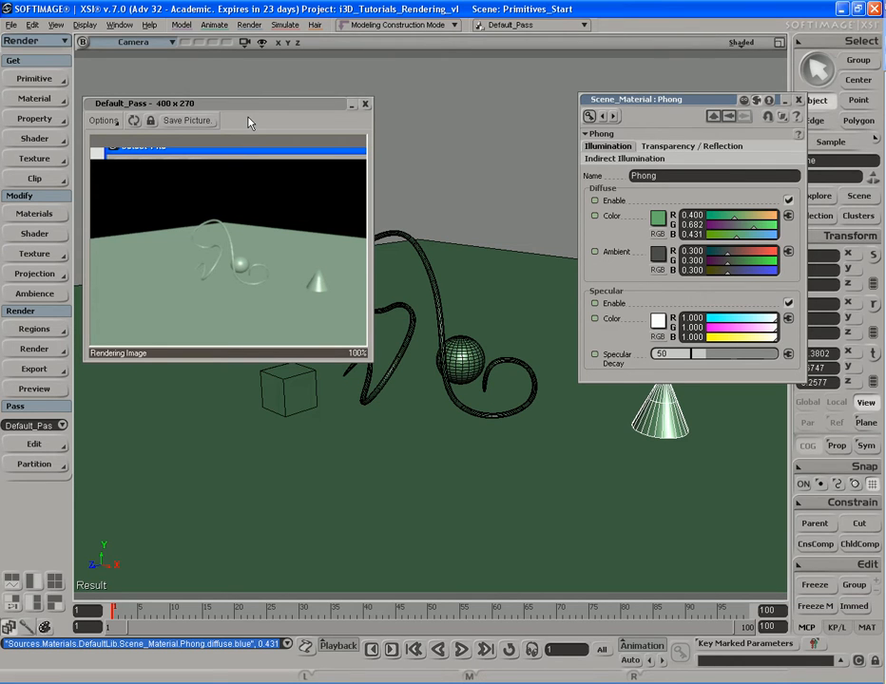
Open a second render preview beside the first and lock both previews against automatic updates.
left_click(57, 26)
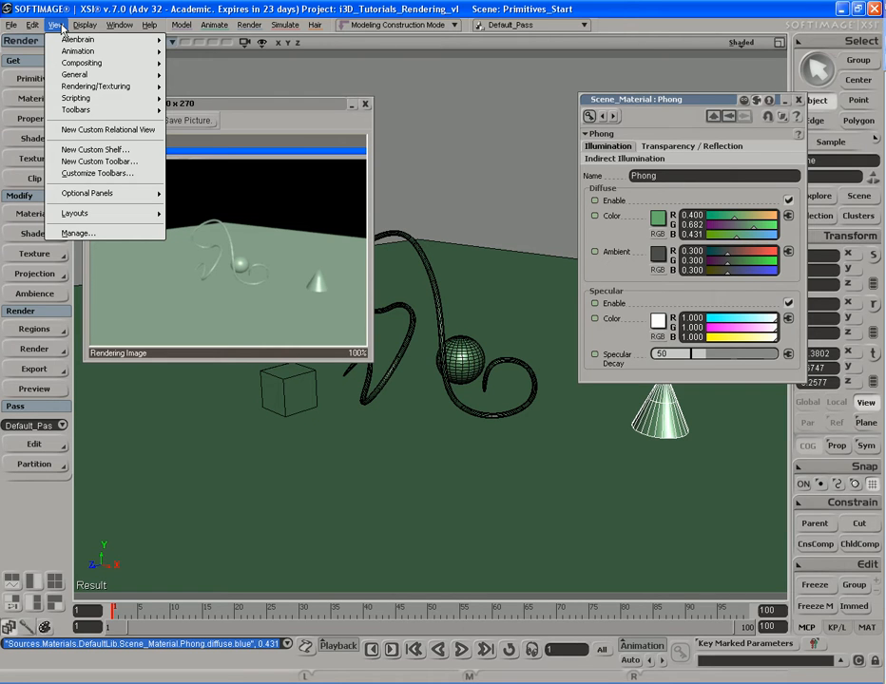
mouse_move(68, 88)
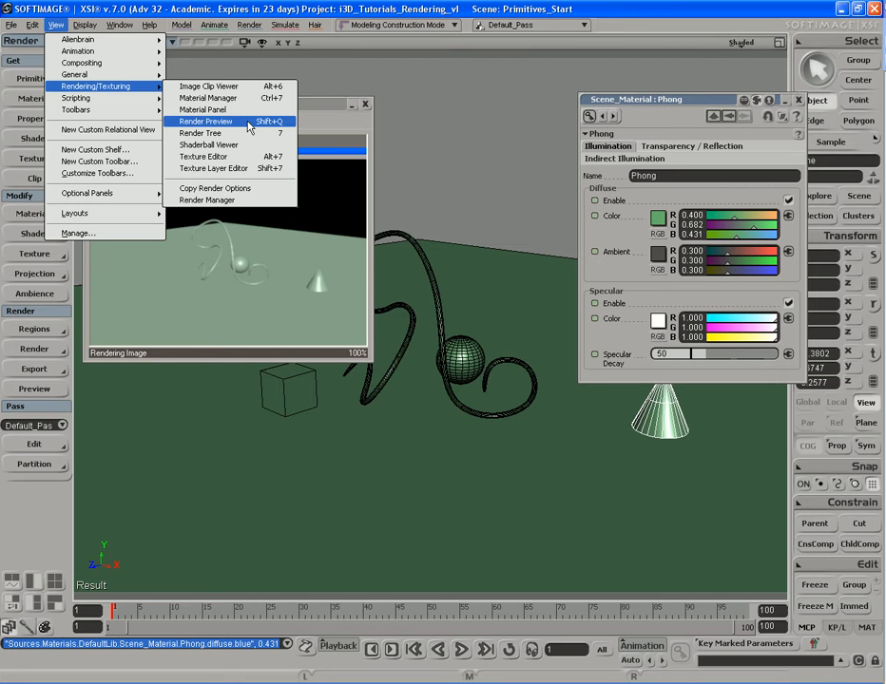
left_click(209, 121)
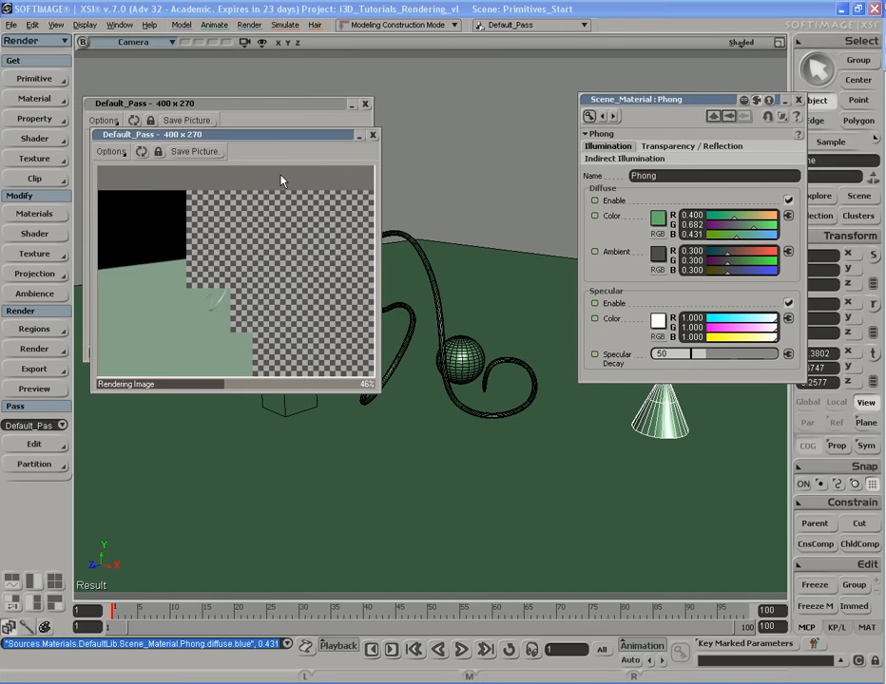
left_click_drag(220, 136, 504, 105)
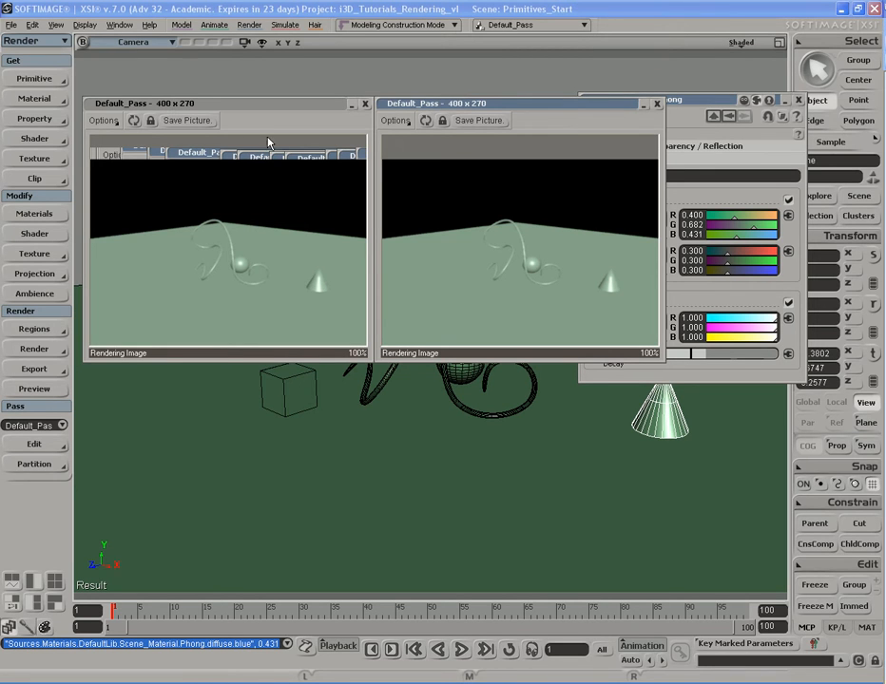
left_click(150, 120)
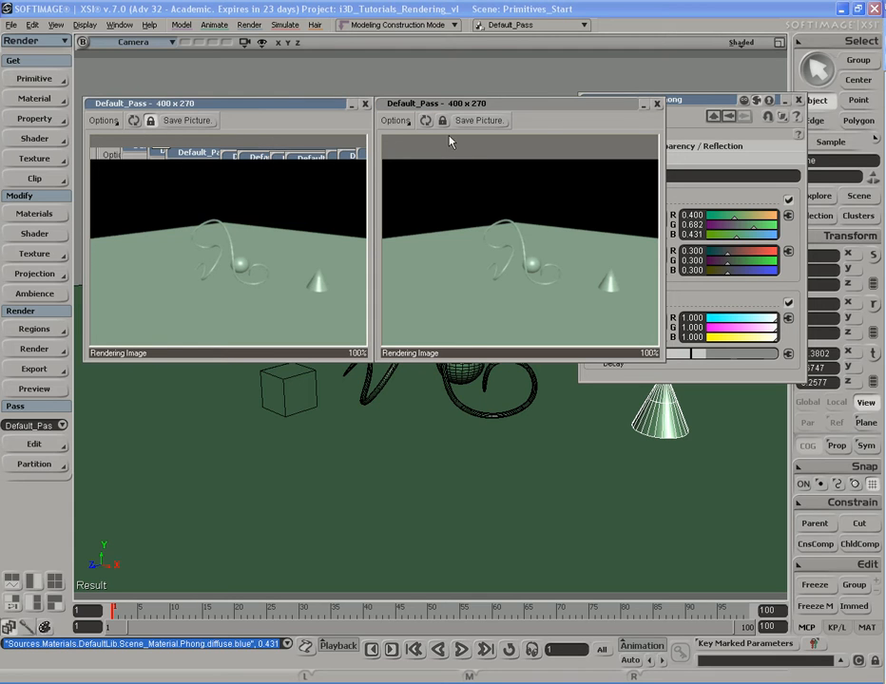
left_click(443, 124)
Set the Phong shader's diffuse color to an orange-brown of R 0.678, G 0.388, B 0.224 and close its property editor.
left_click(712, 101)
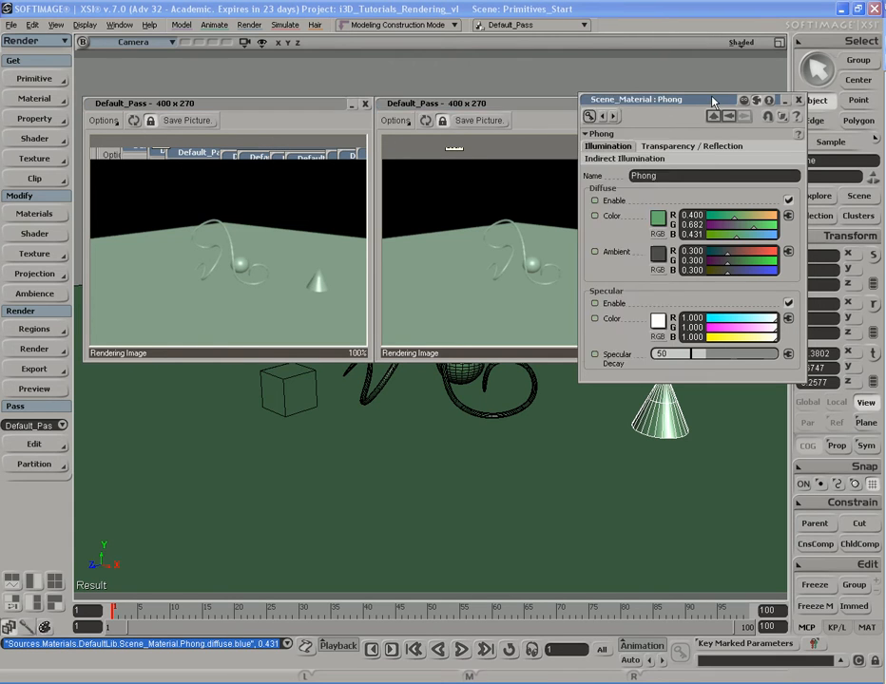
left_click(658, 219)
left_click_drag(678, 294, 658, 262)
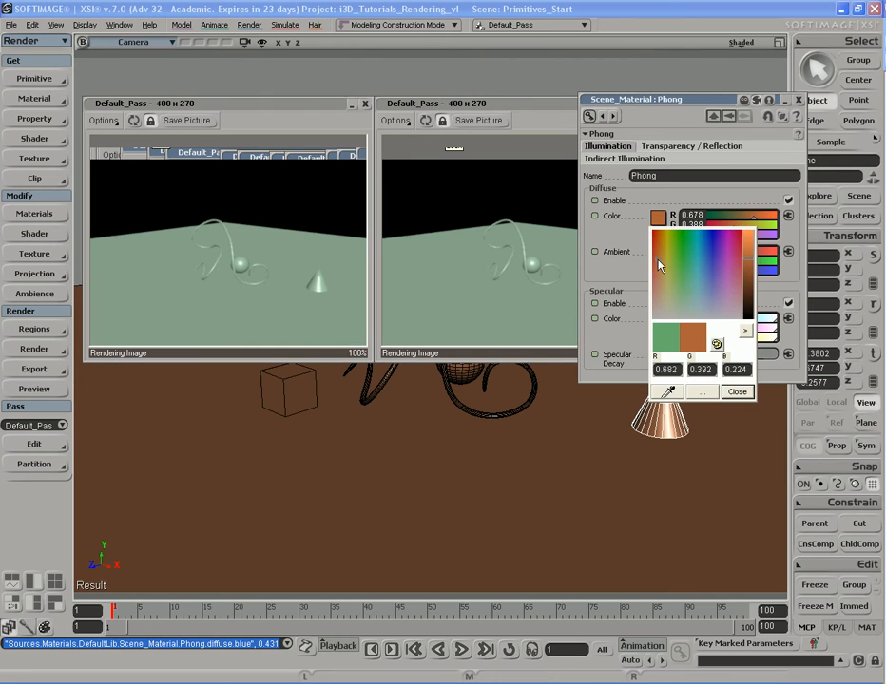
left_click(746, 392)
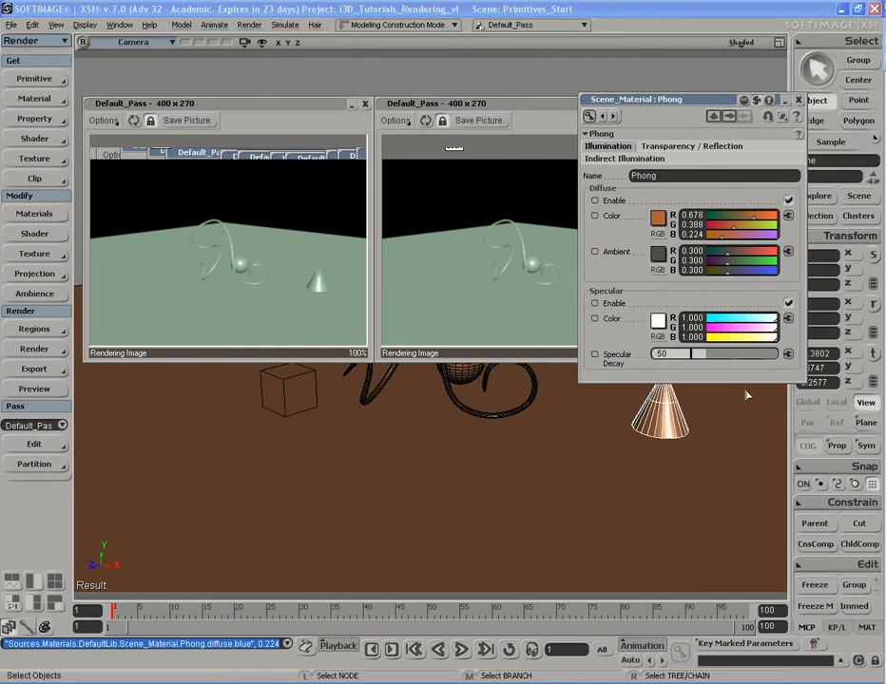
left_click(798, 99)
Refresh only the second render preview to compare it with the first, and close both preview windows.
left_click(425, 122)
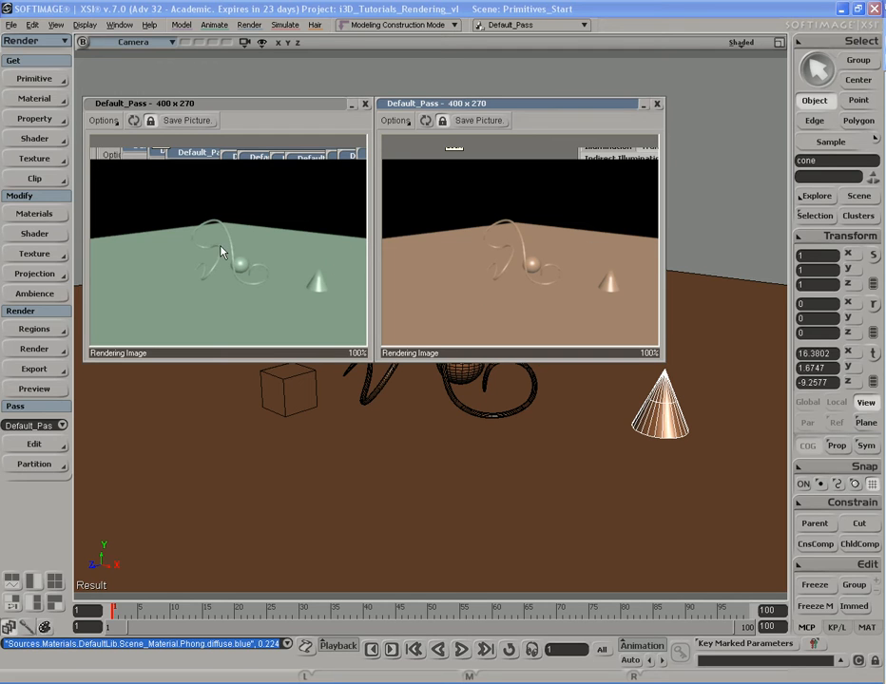
left_click(656, 106)
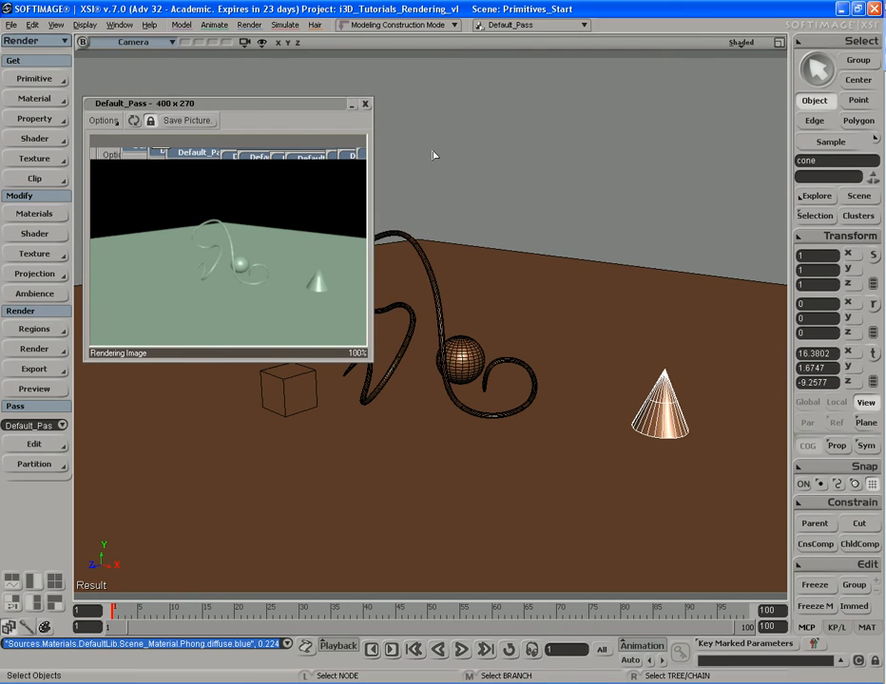
left_click(364, 102)
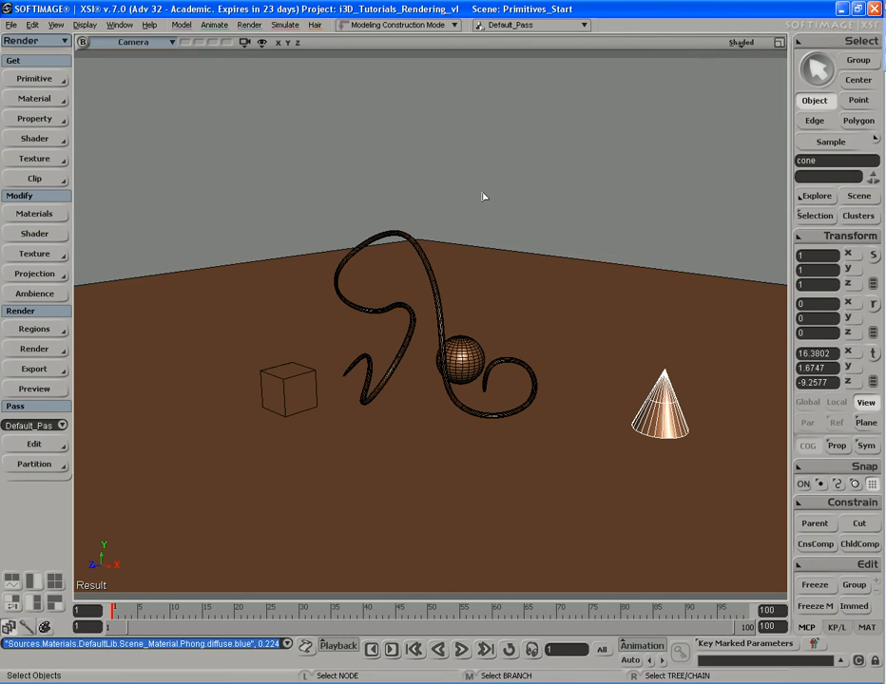